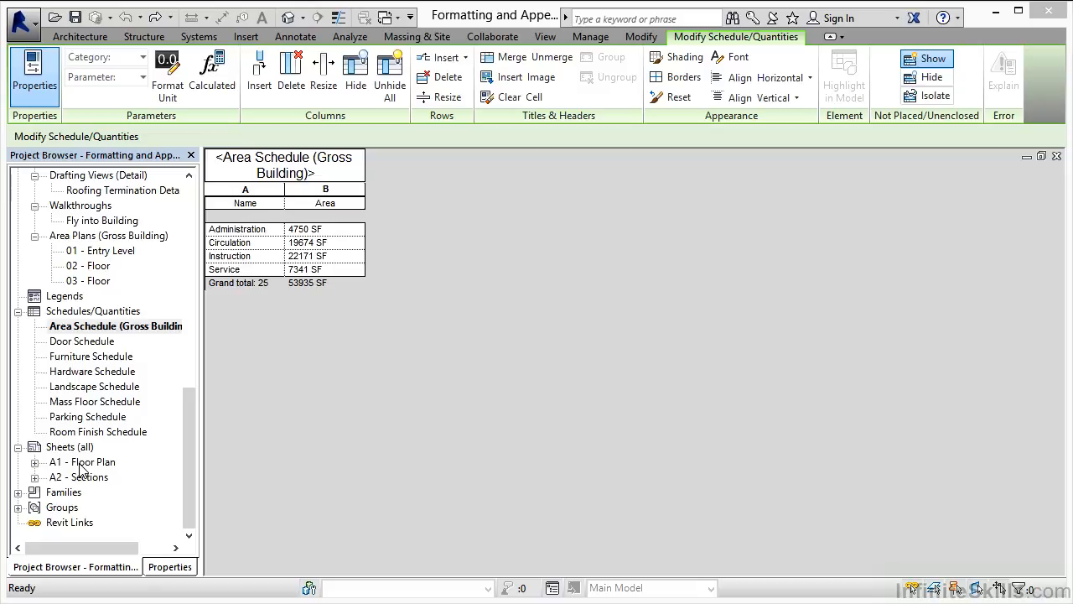
- Open sheet A1 - Floor Plan and place the Area Schedule (Gross Building) in the empty area beside the upper building wing
double_click(81, 463)
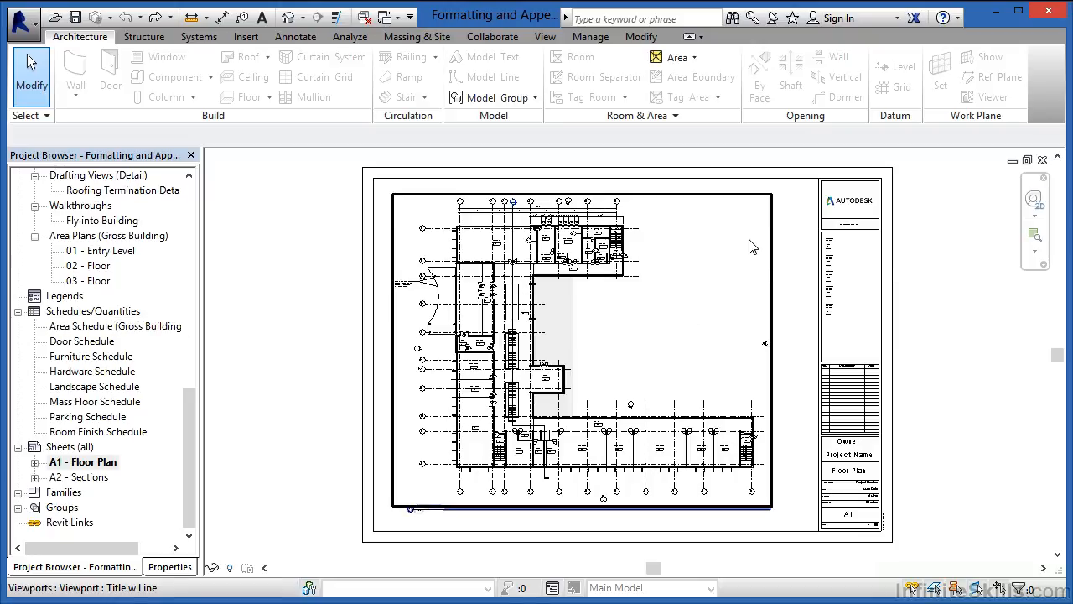
click(84, 328)
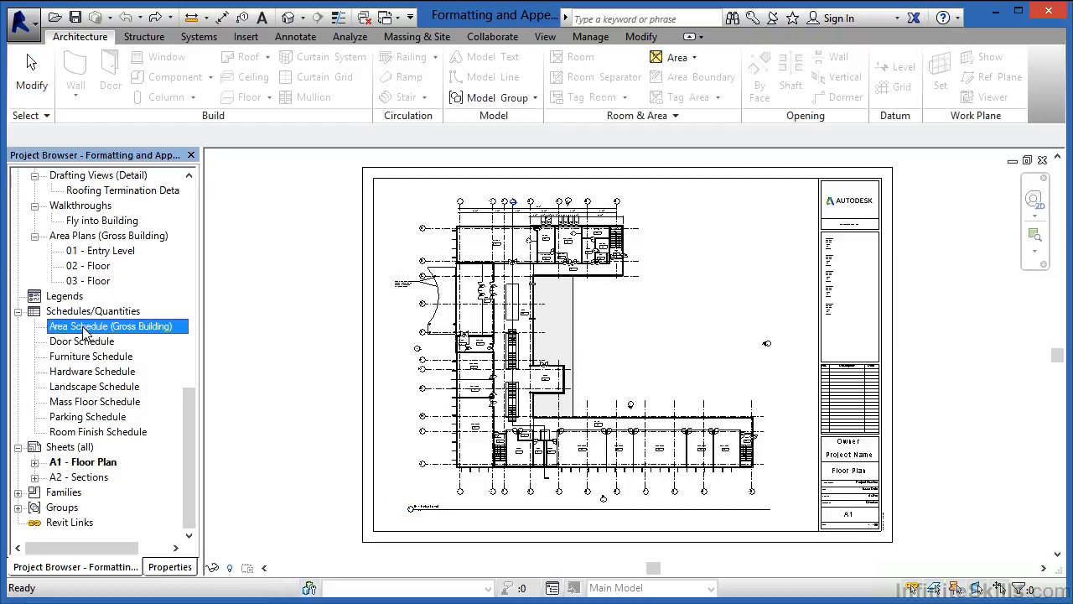
click(108, 331)
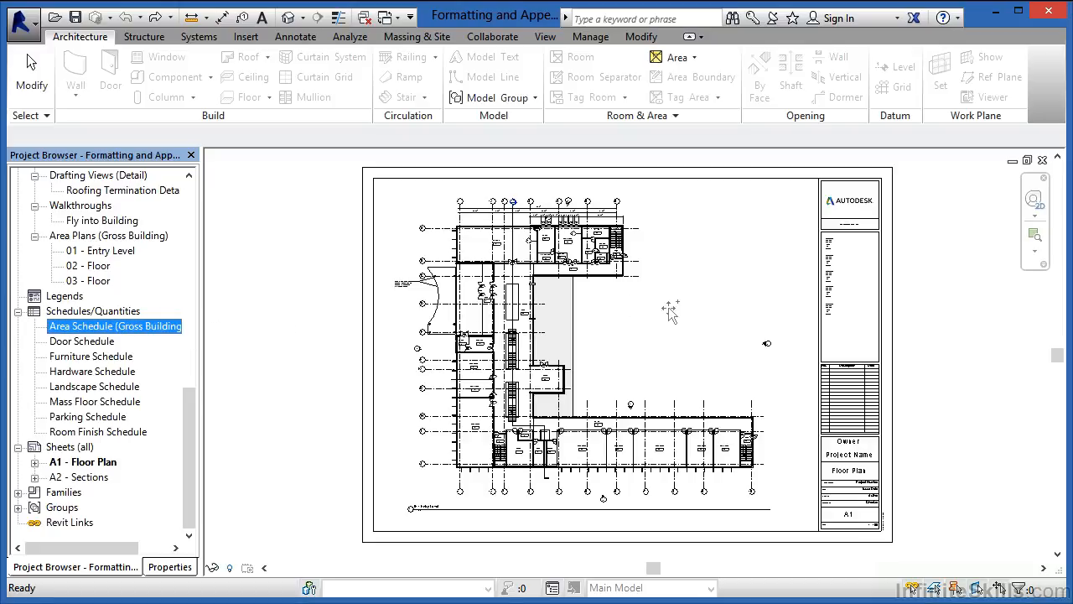
drag(667, 302, 704, 249)
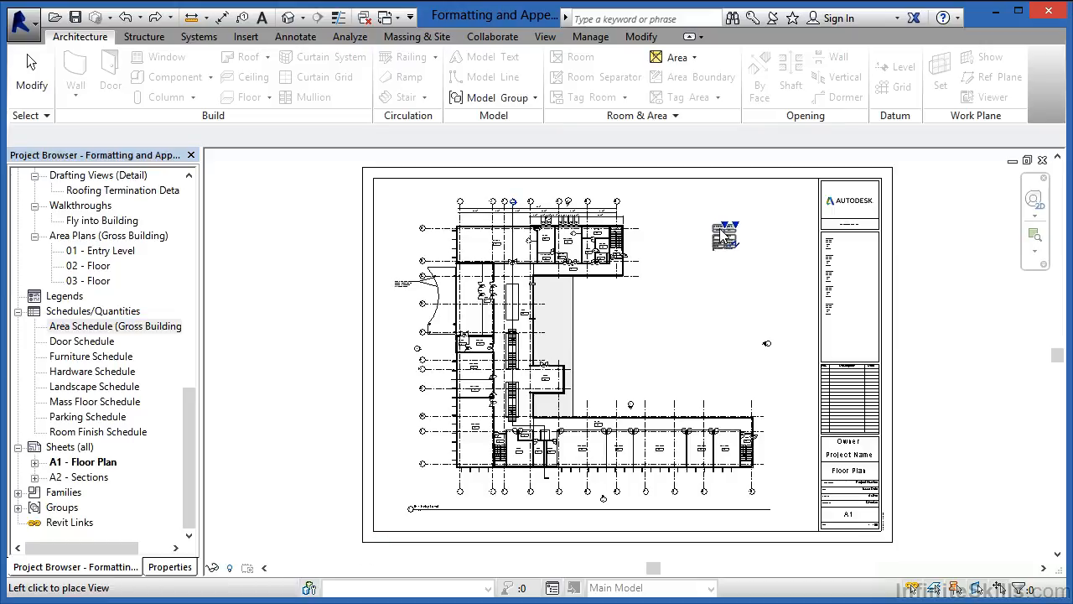
click(729, 240)
click(920, 314)
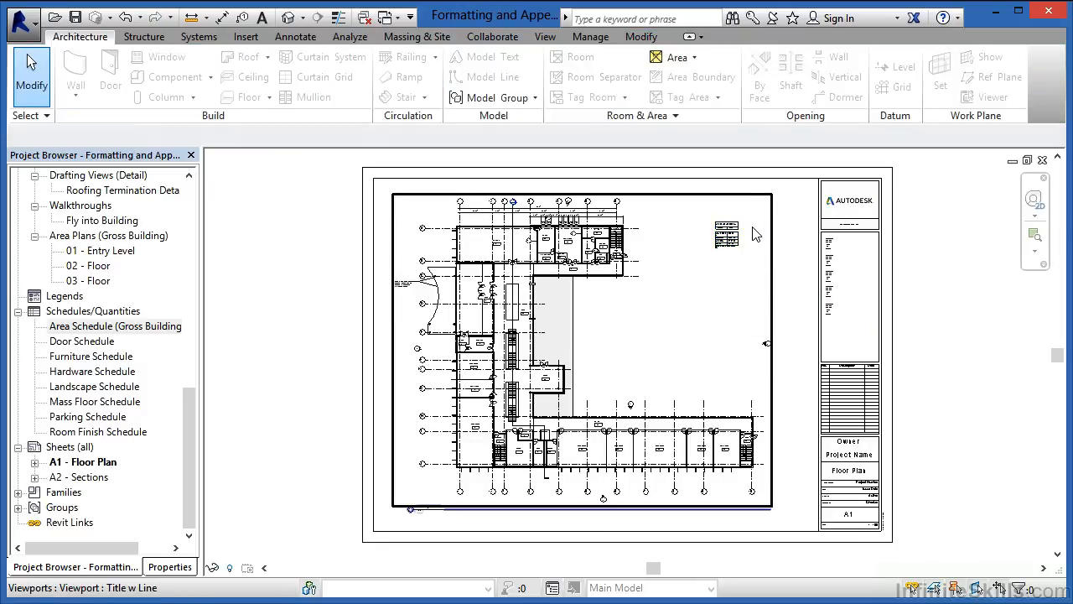
- Widen the Area and Name columns of the placed schedule so the title and each name fit on one line
scroll(753, 234, up, 6)
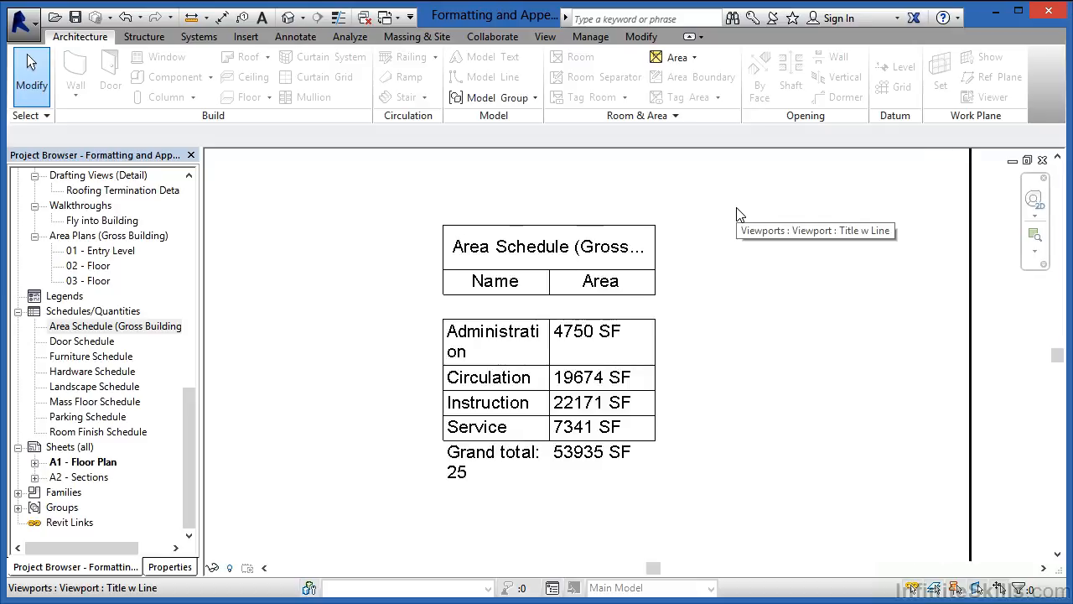
scroll(737, 211, up, 2)
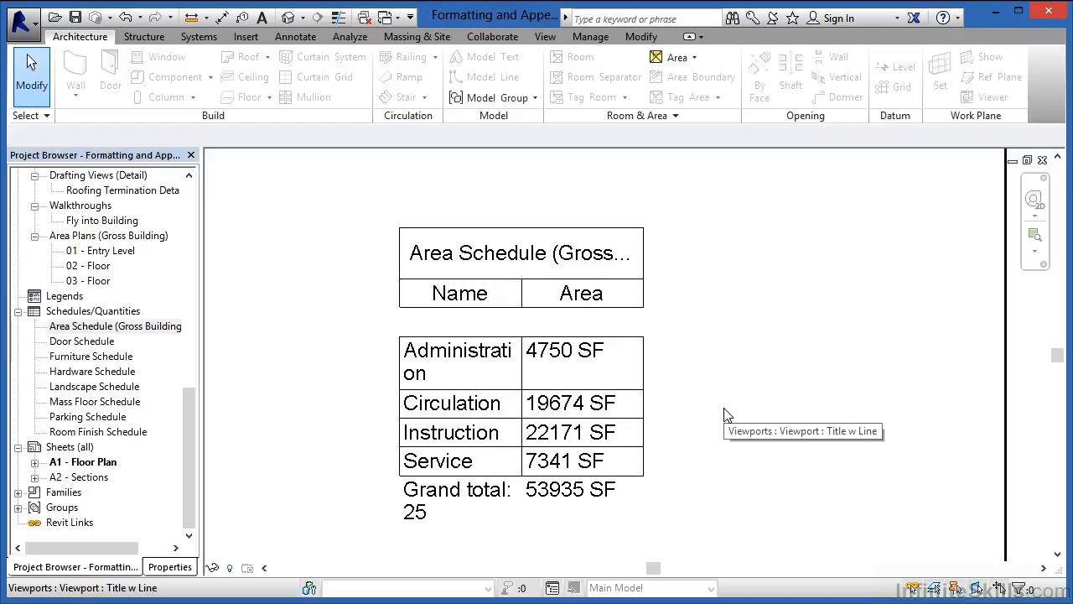
click(652, 307)
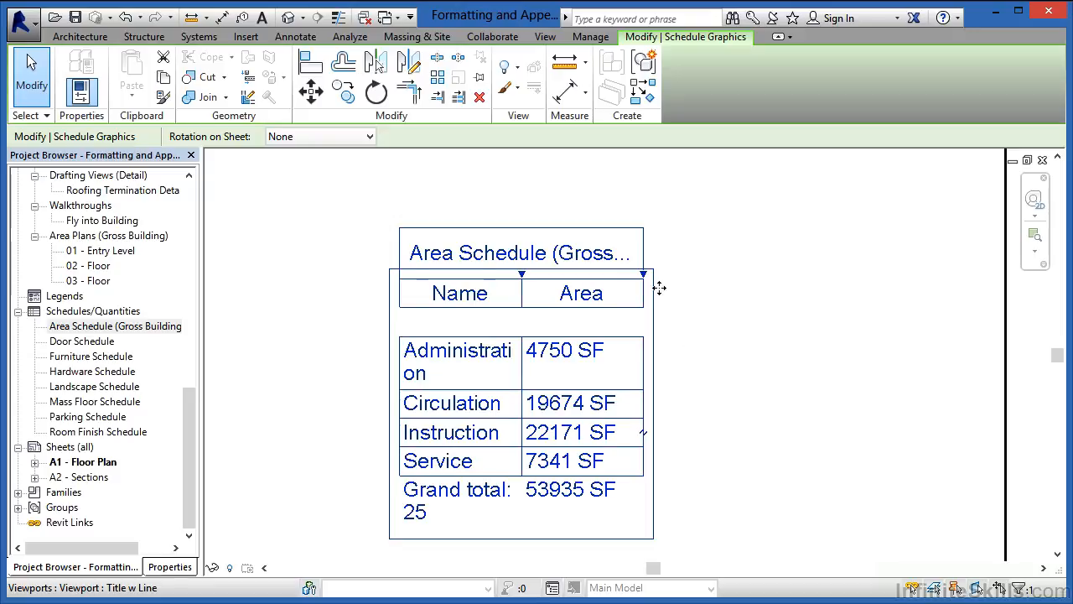
drag(645, 277, 673, 278)
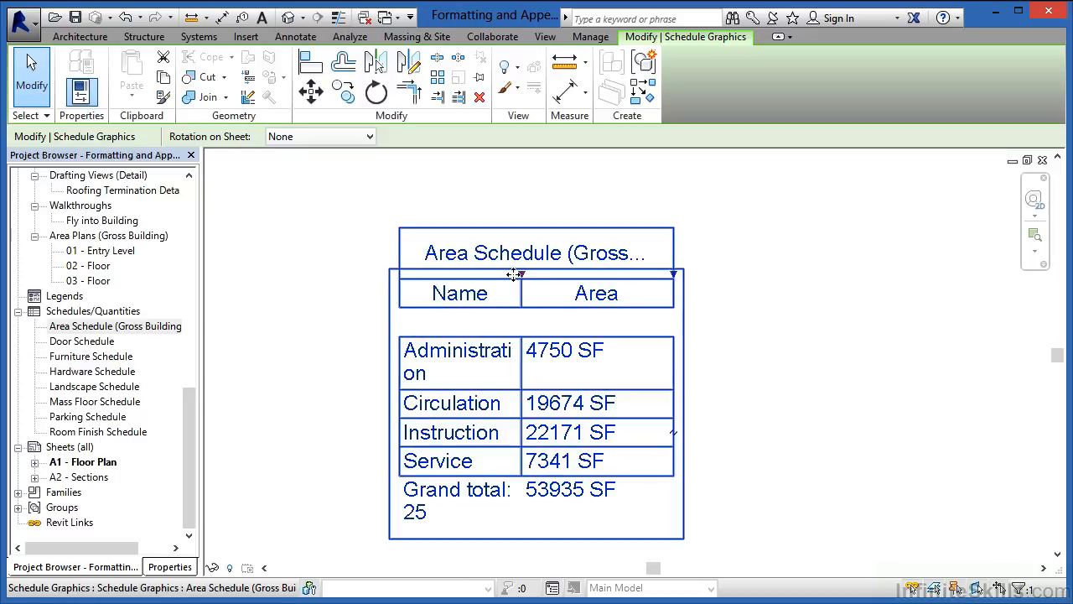
drag(523, 279, 630, 277)
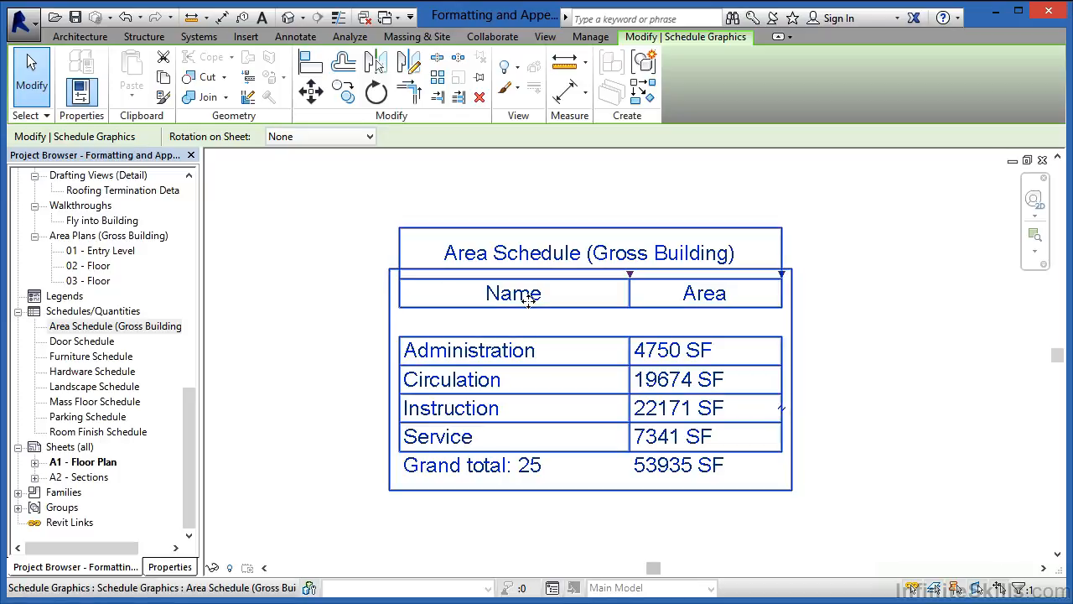
click(903, 453)
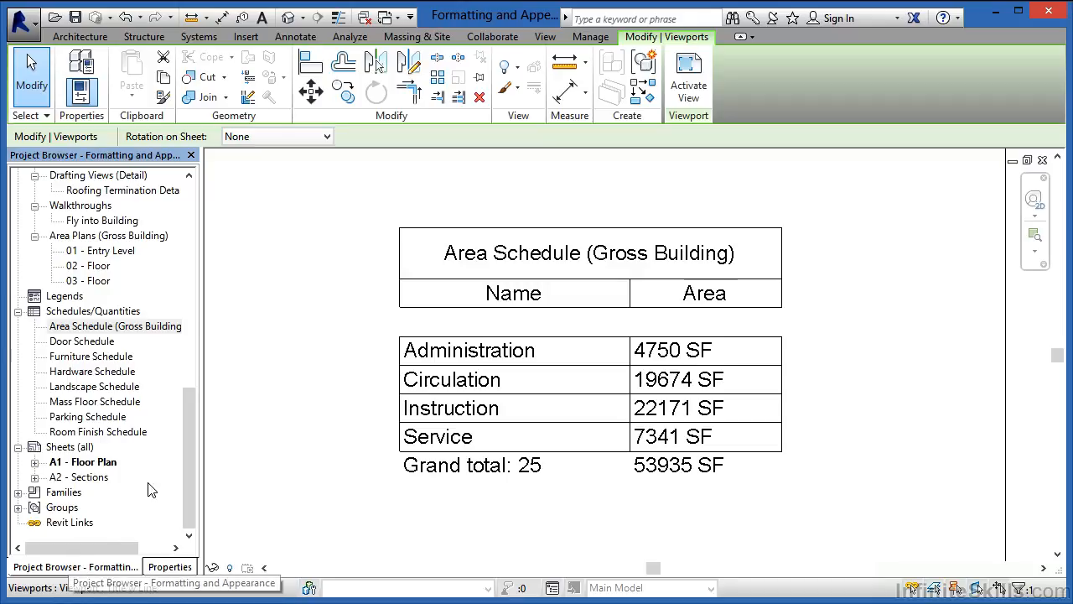
- Open the Area Schedule (Gross Building) view and bring up its Appearance settings
click(99, 327)
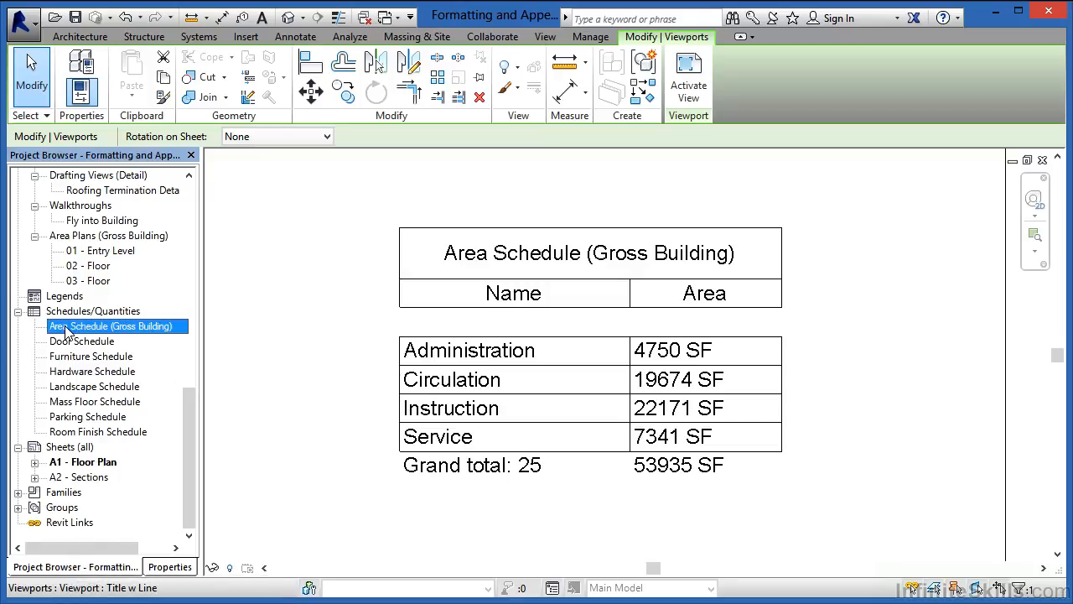
double_click(109, 328)
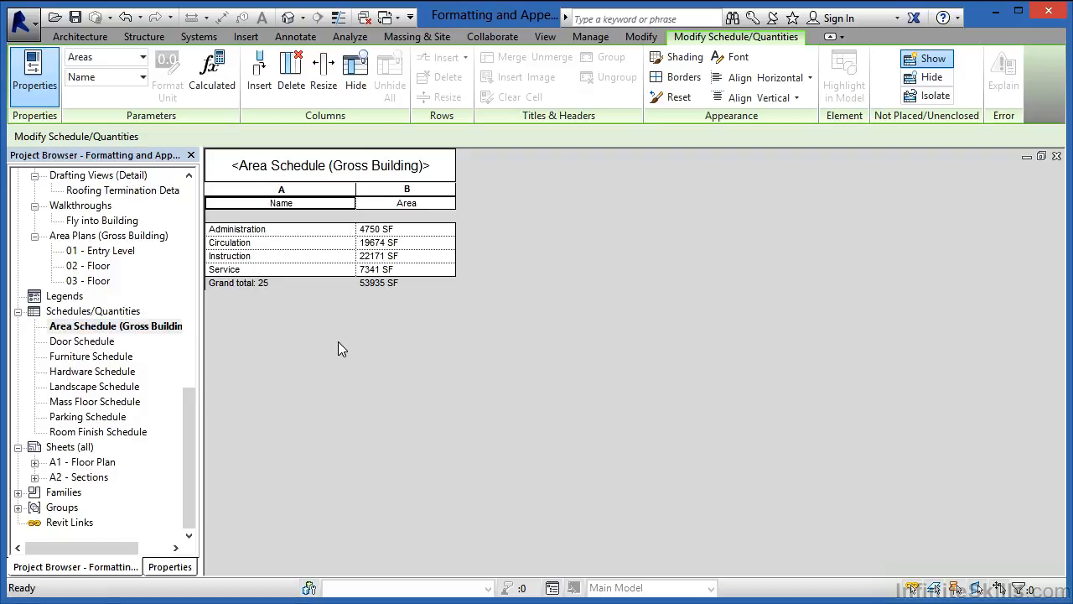
click(169, 567)
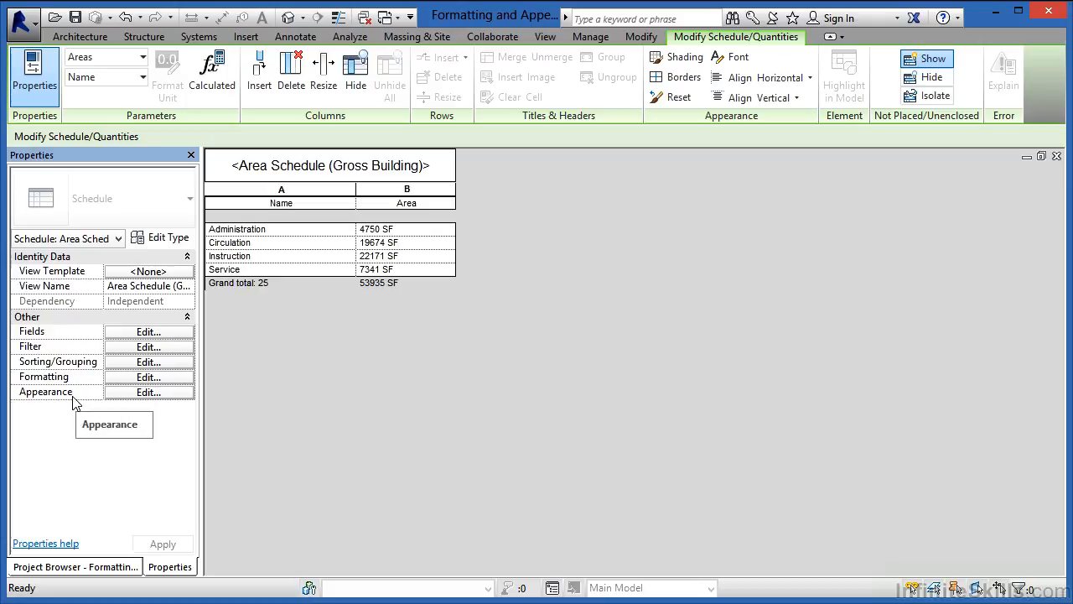
click(126, 397)
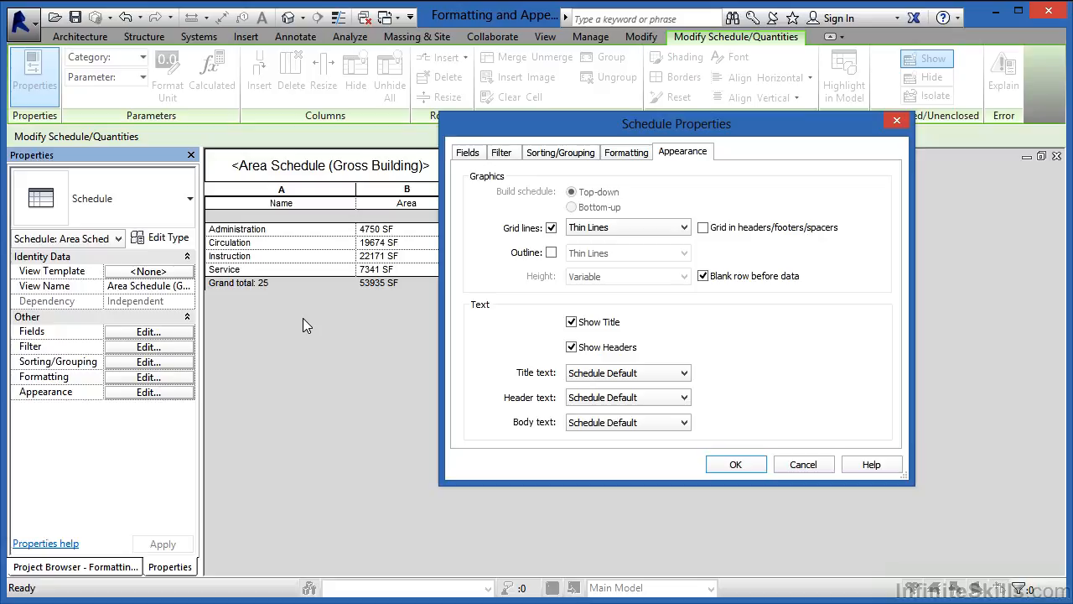
click(550, 227)
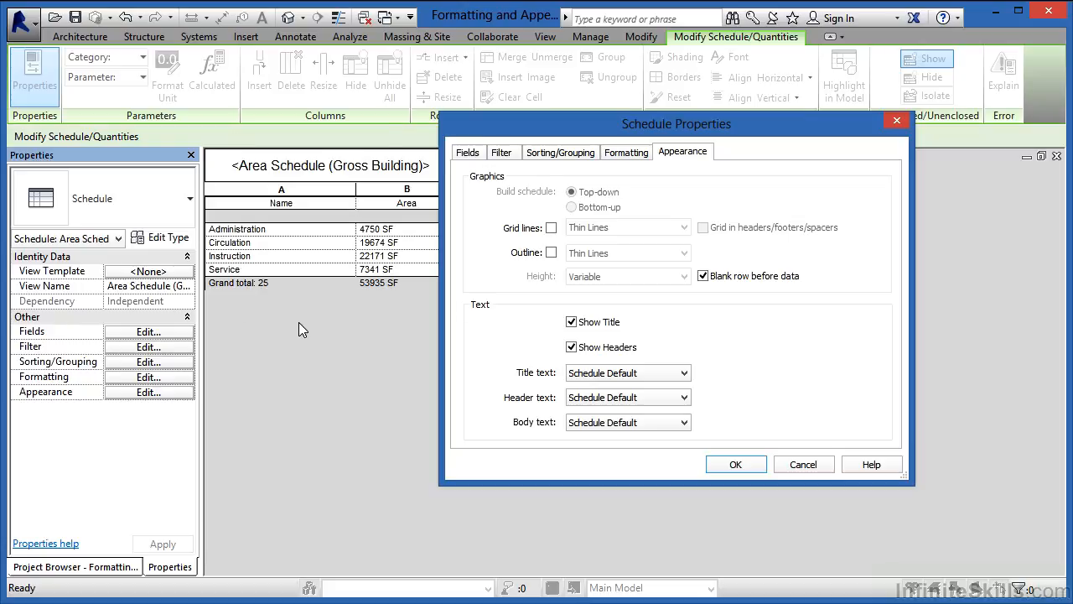
click(551, 253)
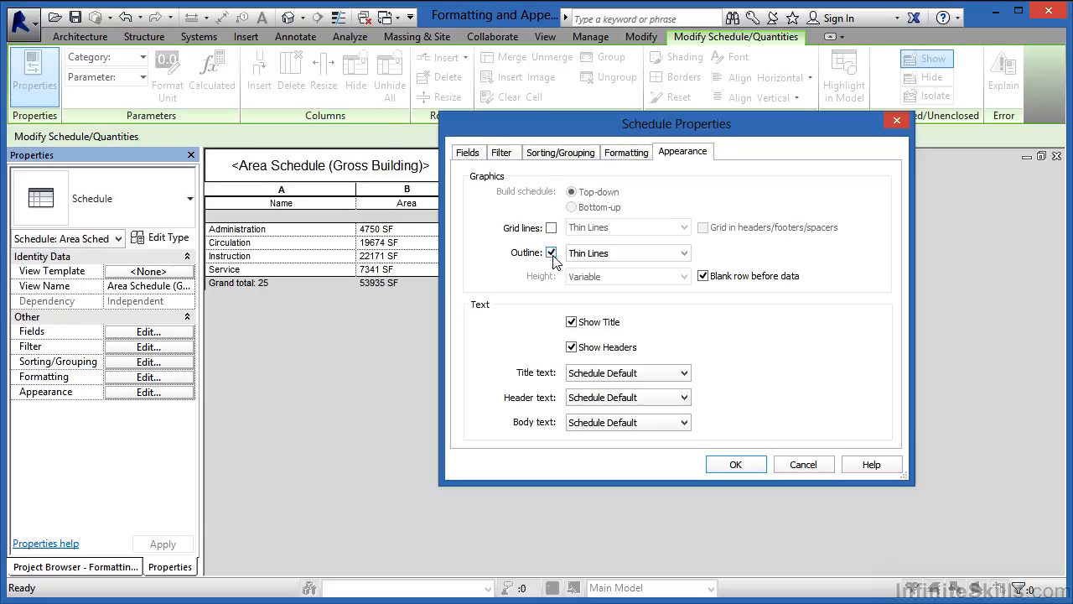
click(630, 253)
click(786, 261)
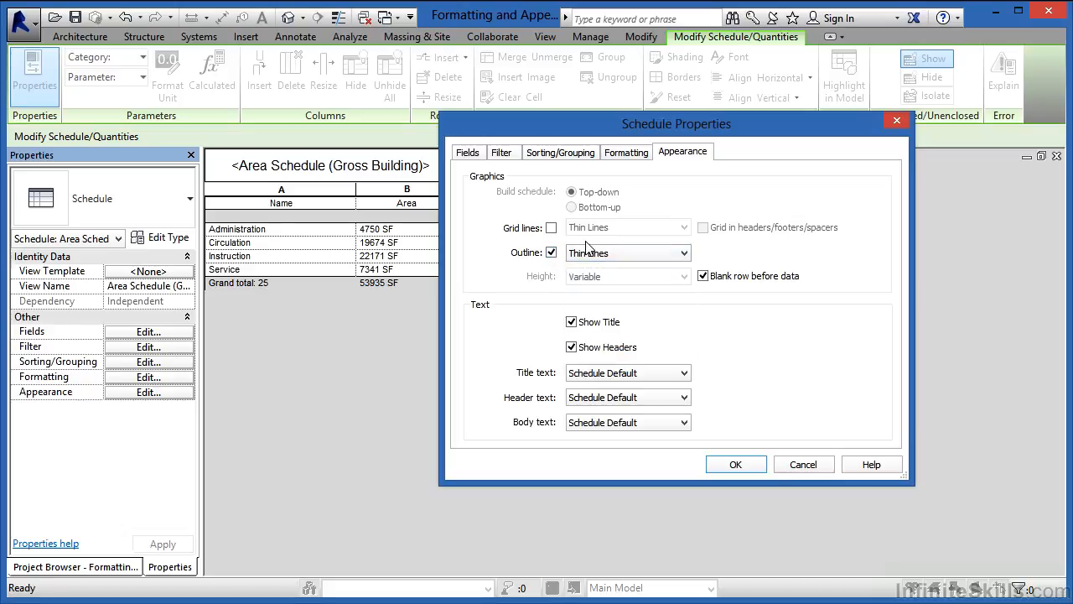
click(552, 254)
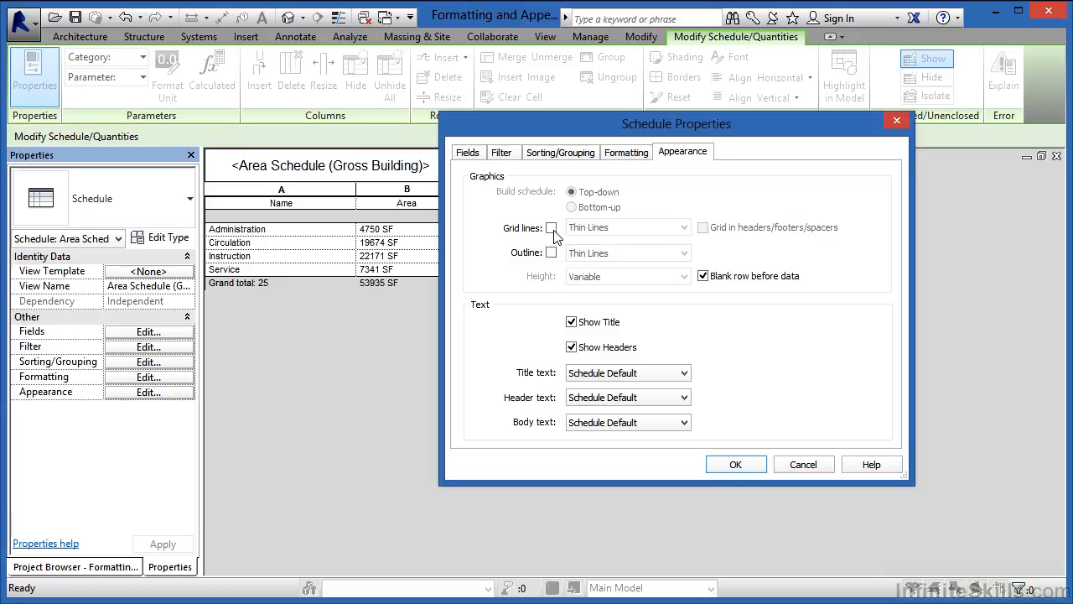
click(552, 229)
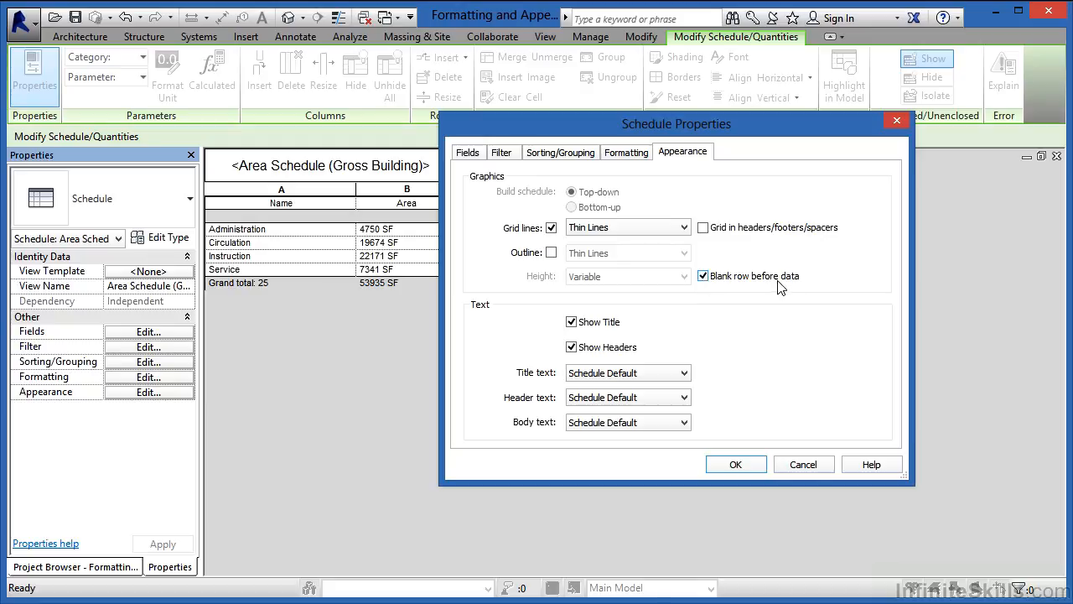
- Turn off the blank row before data in the schedule's appearance settings and apply the change
click(703, 276)
click(570, 321)
click(735, 467)
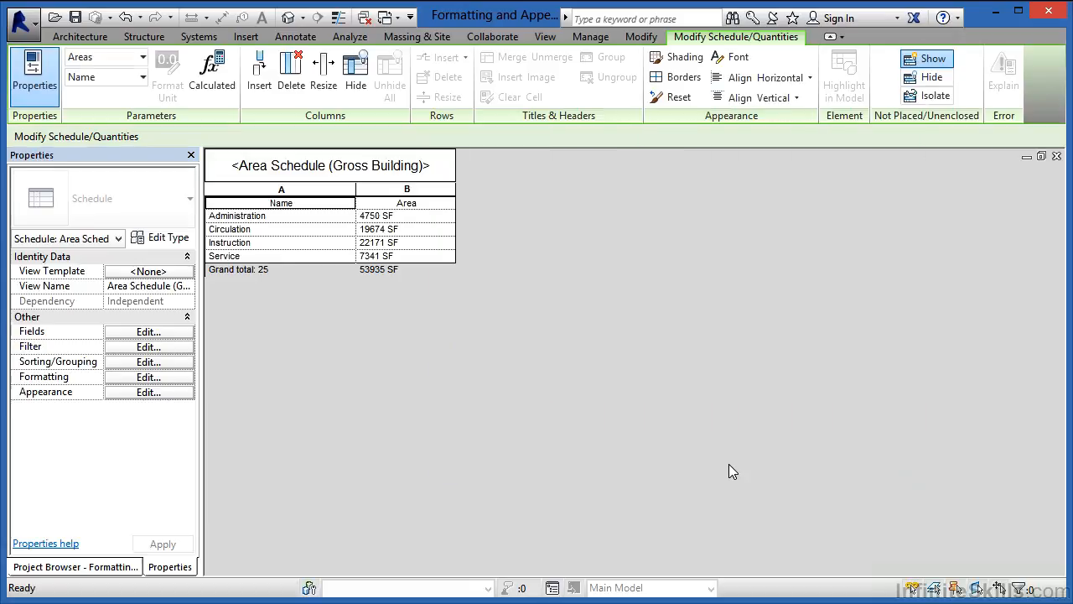
- Set the font size of the schedule's title text to 3/16"
click(437, 164)
drag(423, 159, 237, 157)
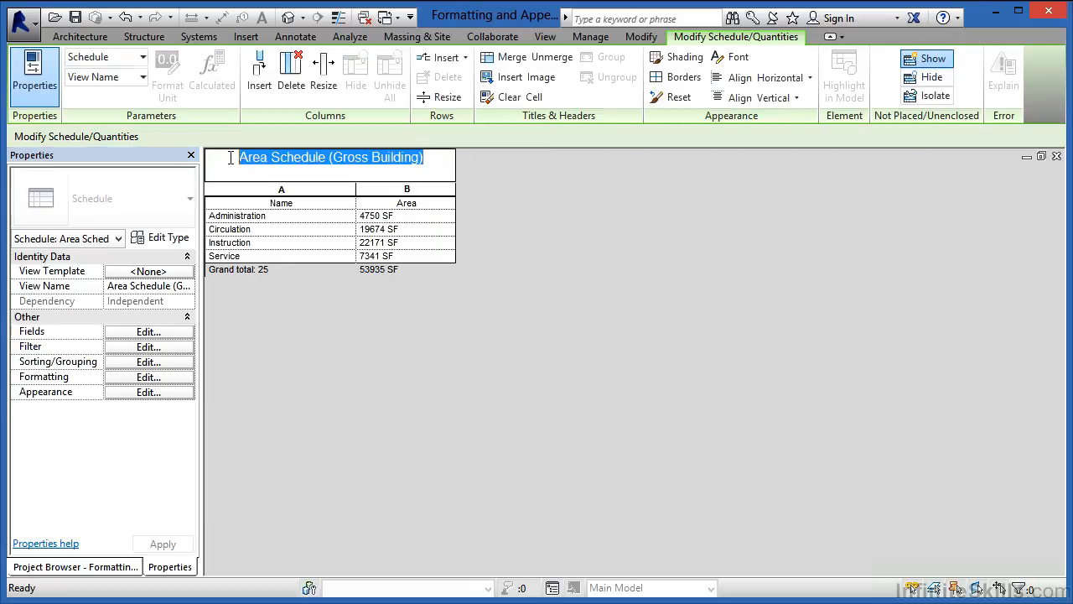
click(435, 161)
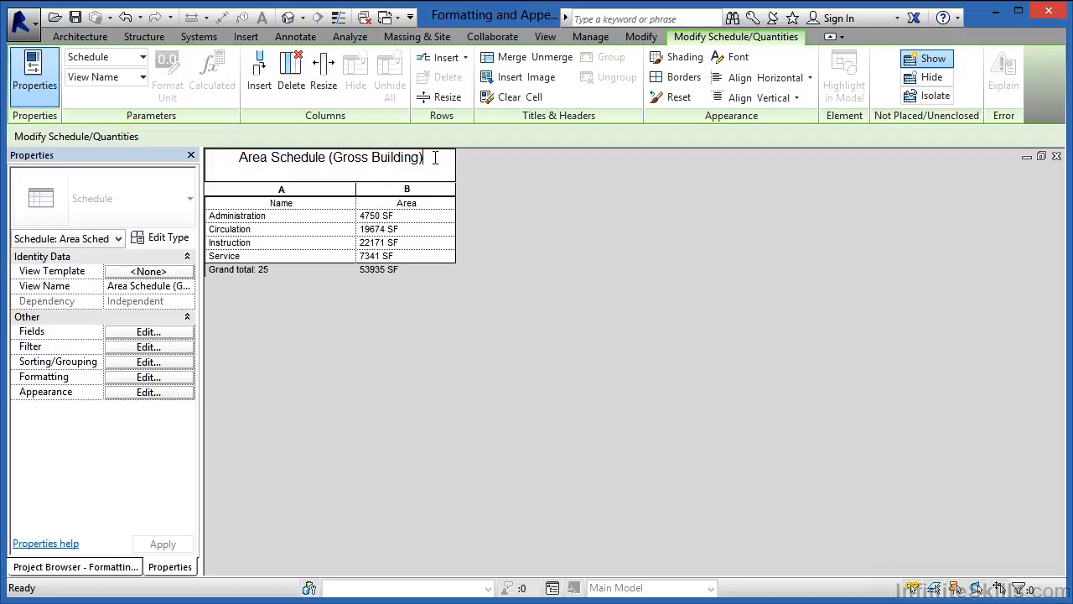
drag(436, 160, 236, 157)
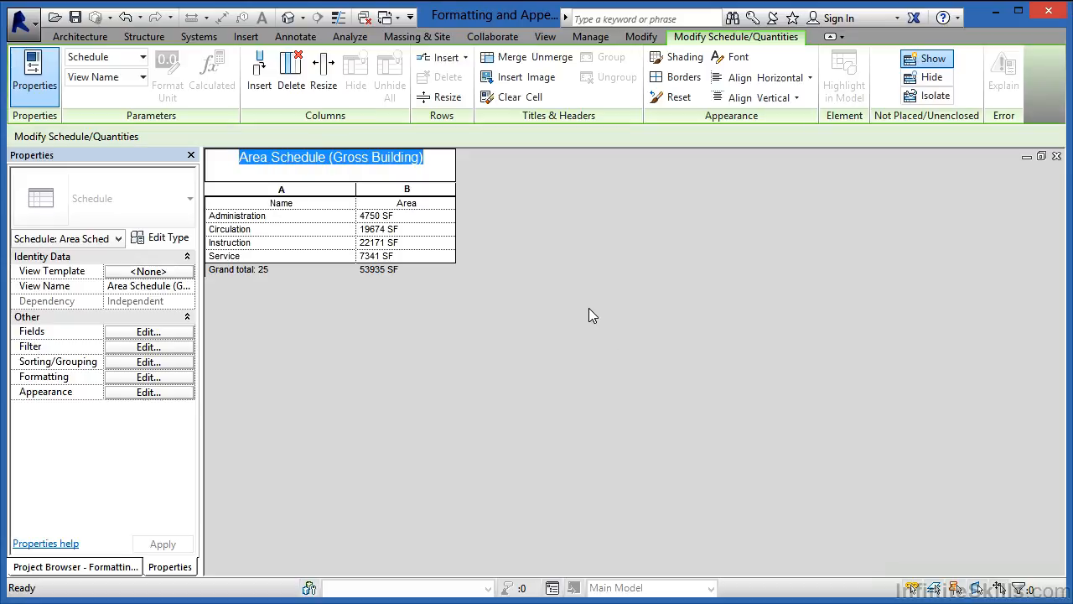
click(738, 61)
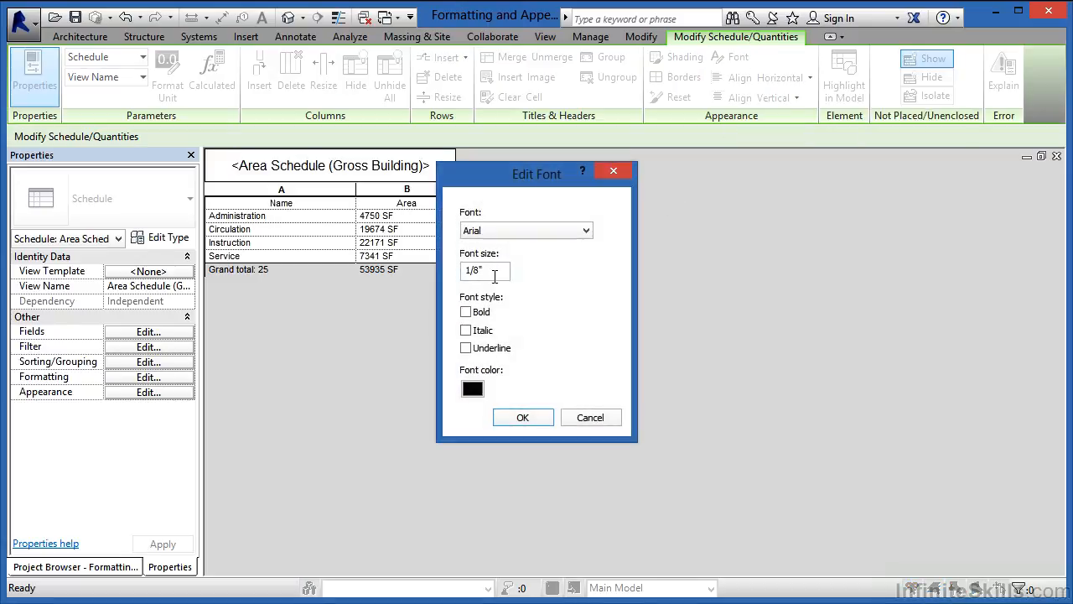
text(3/16)
click(520, 425)
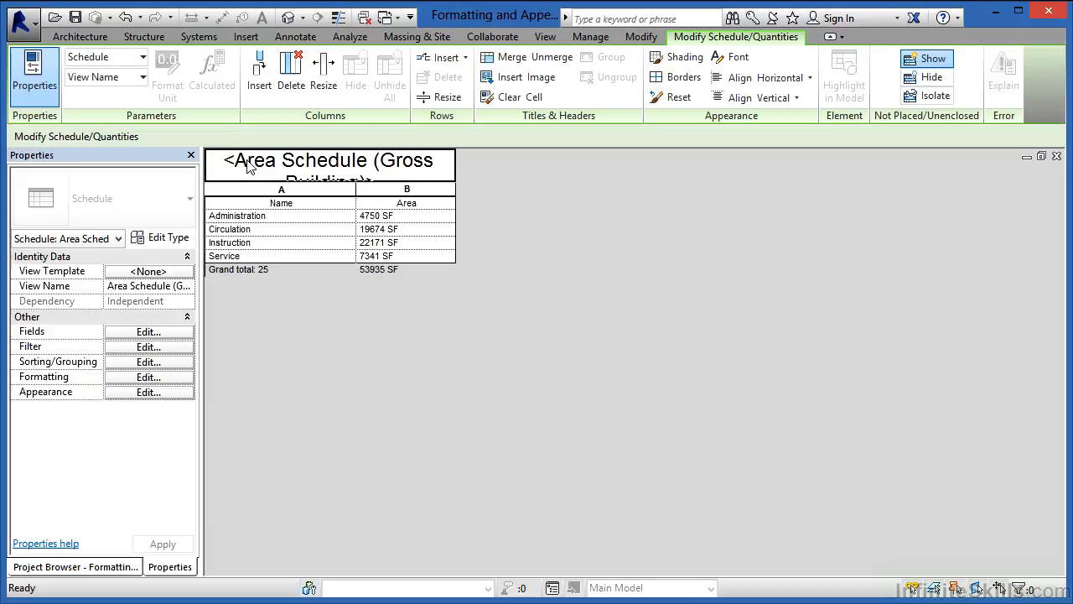
- Shade the schedule's title cell light yellow, RGB 255-255-128
click(447, 172)
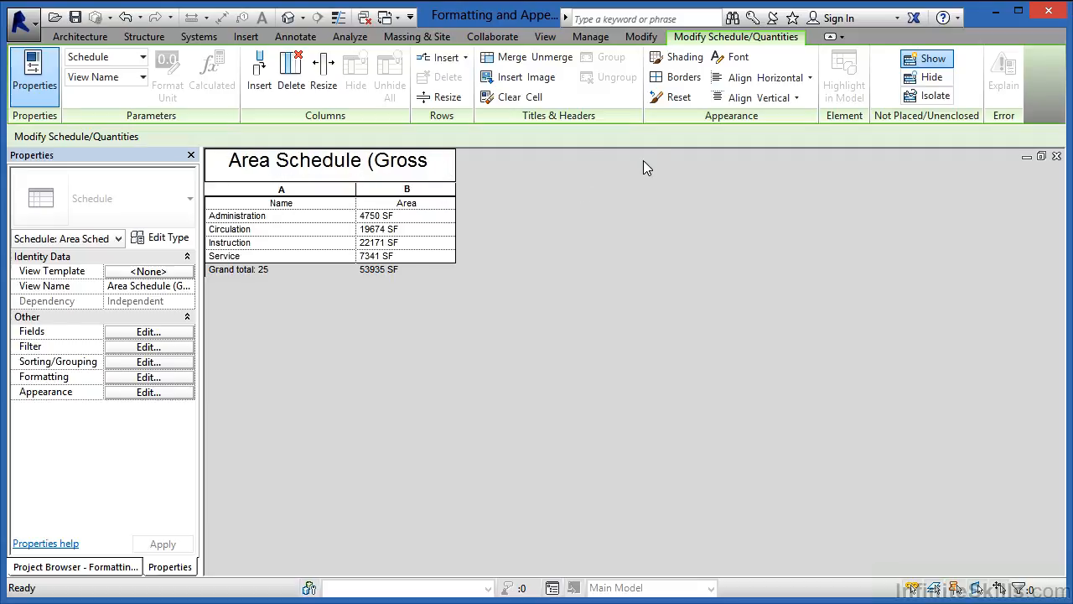
click(686, 62)
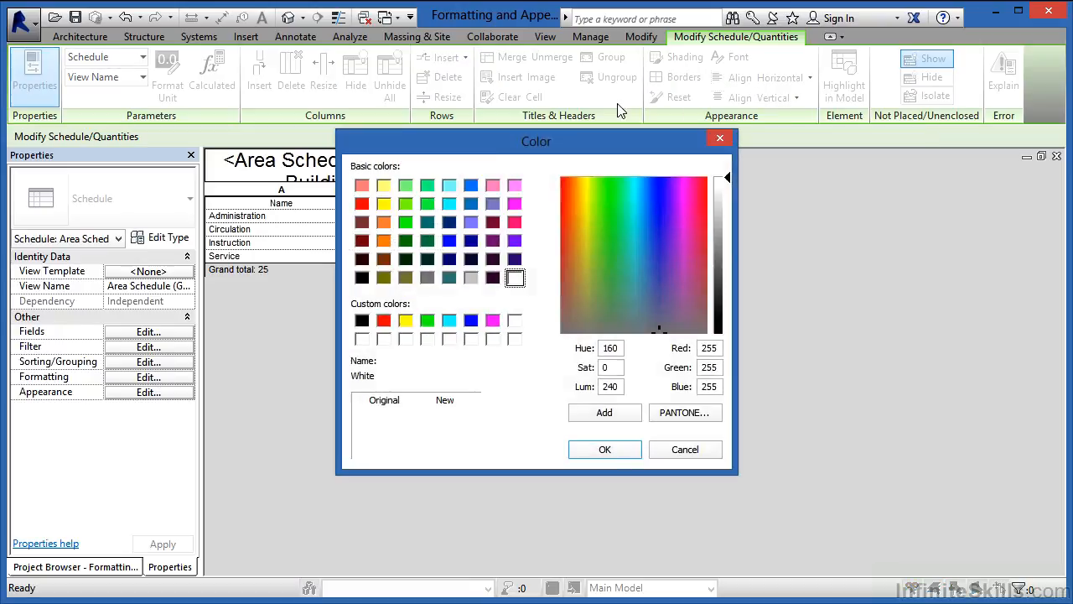
click(384, 185)
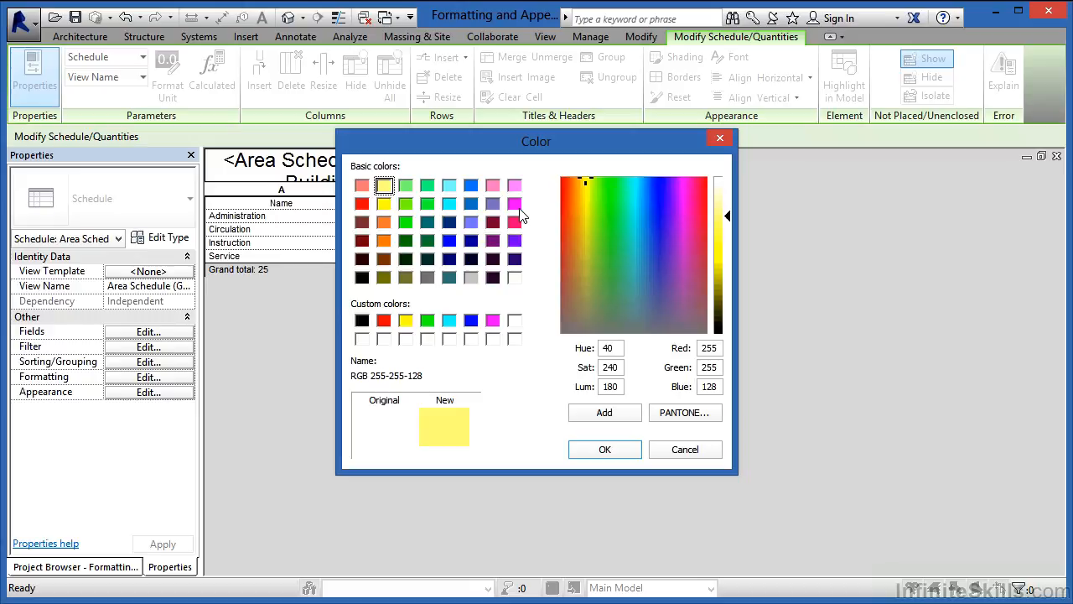
click(610, 452)
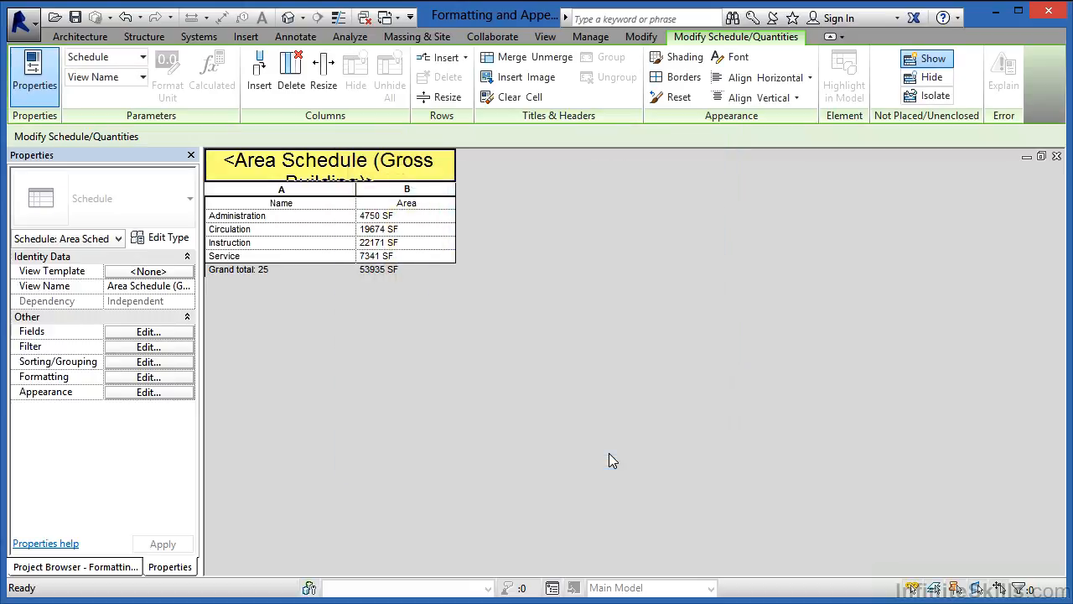
- Close the schedule view and widen the Area column of the schedule on the sheet so the enlarged title fits
click(1056, 157)
scroll(233, 355, down, 2)
click(594, 316)
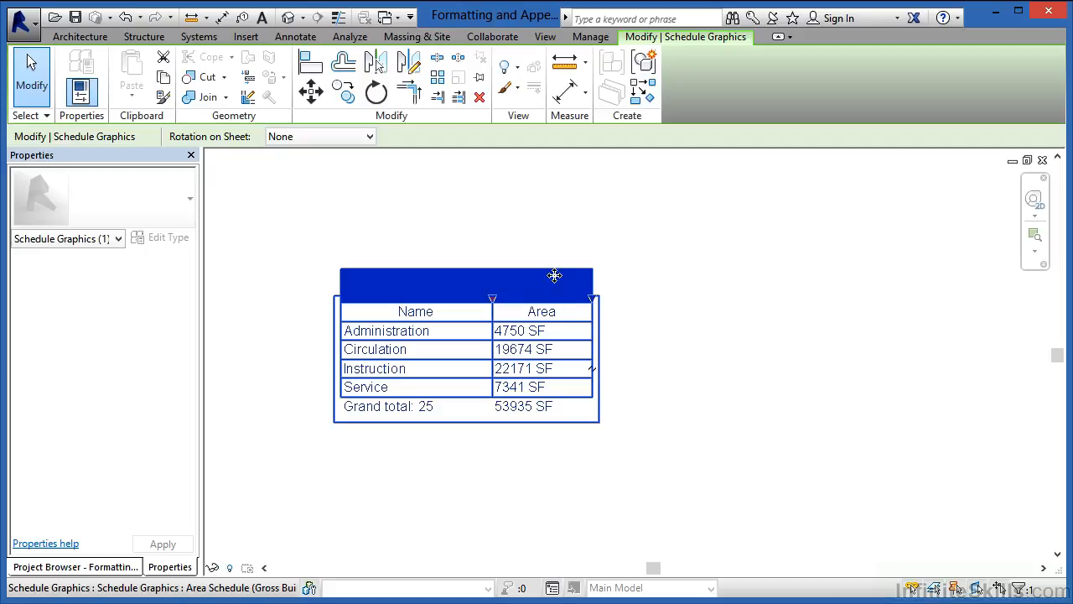
drag(592, 300, 648, 296)
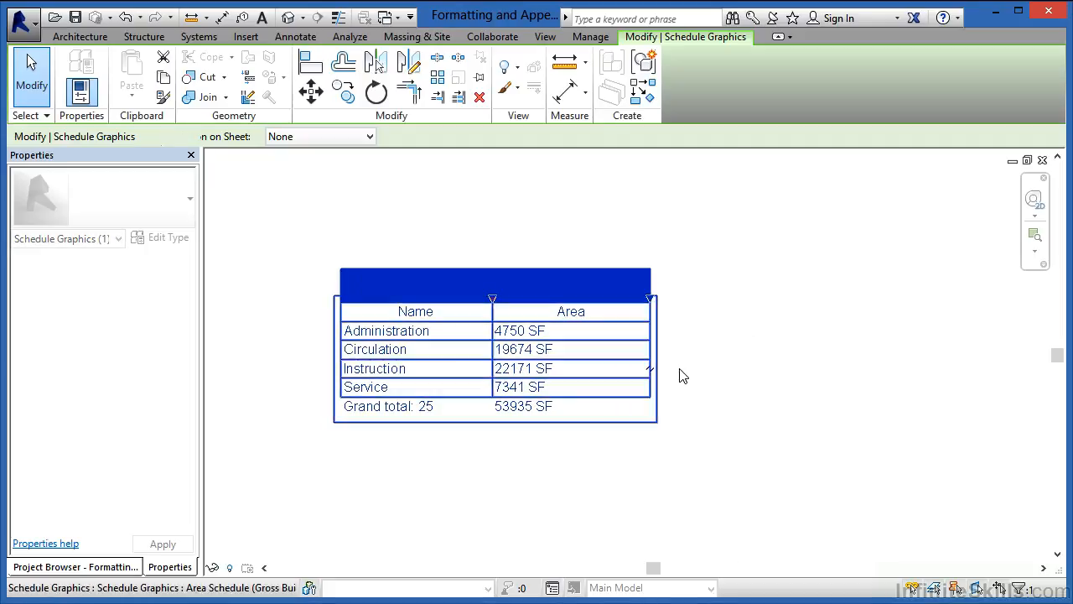
click(673, 483)
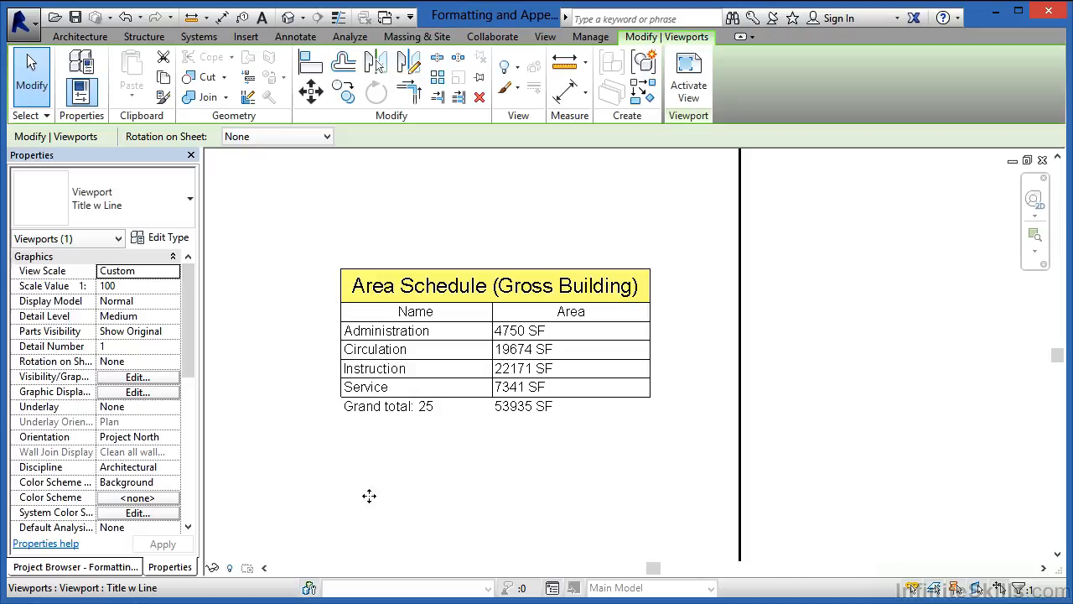
- Reopen the Area Schedule (Gross Building) view and show its properties
click(128, 567)
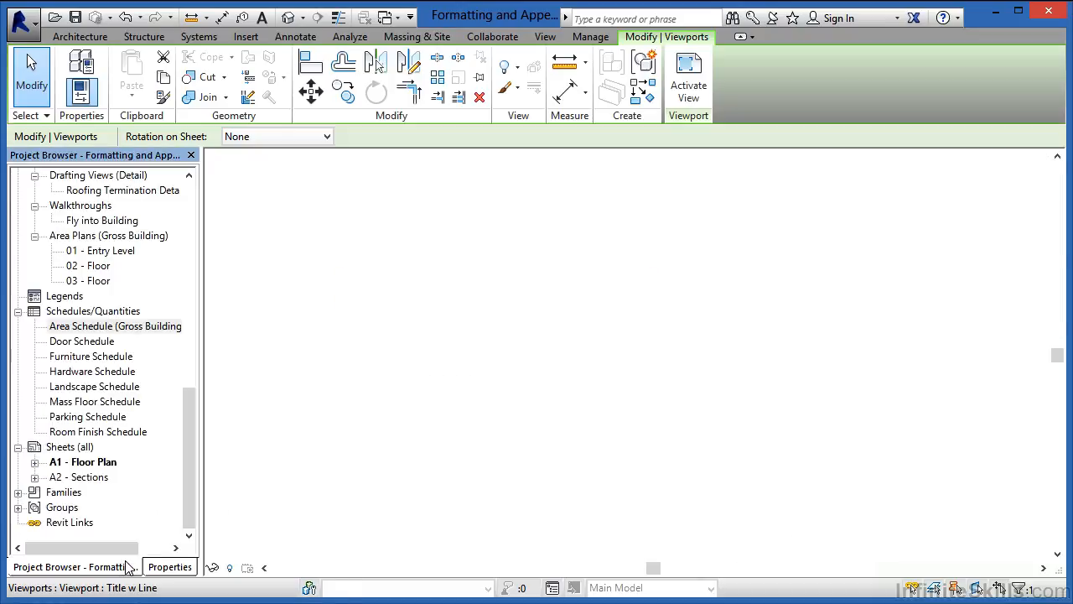
double_click(80, 328)
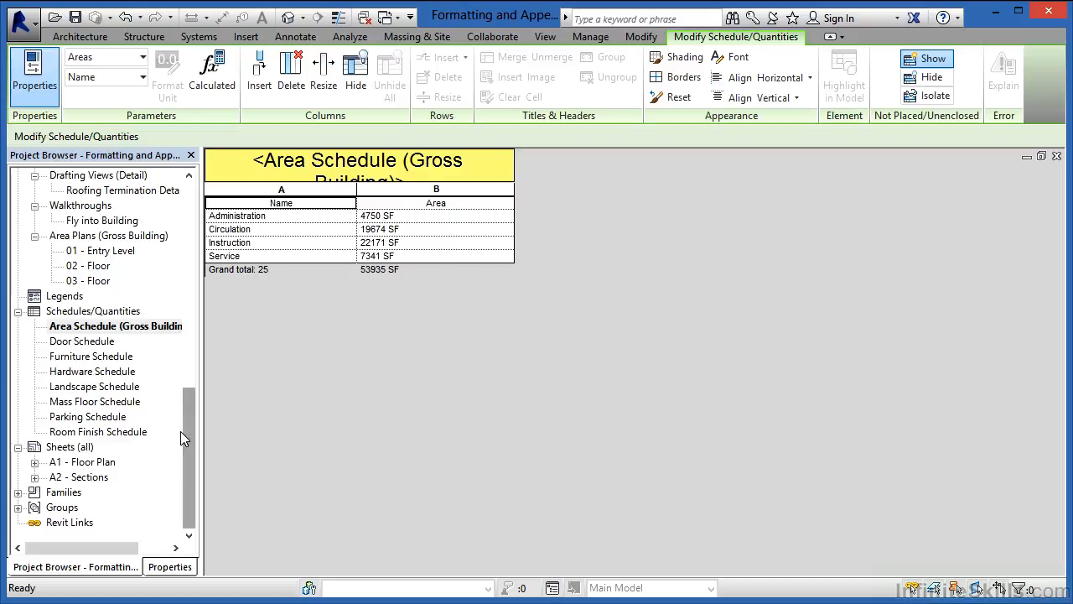
click(171, 567)
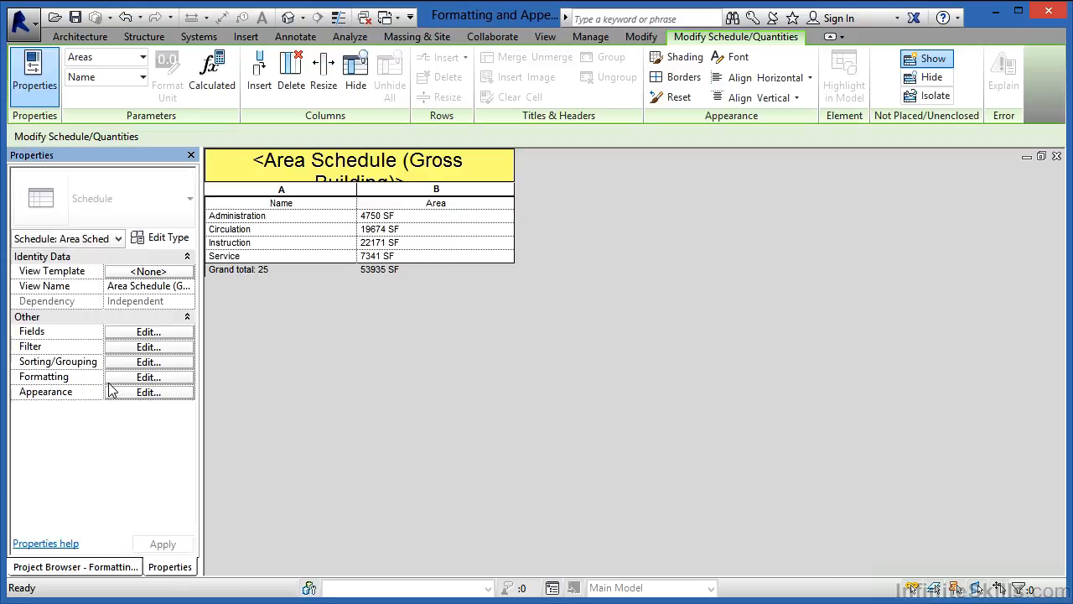